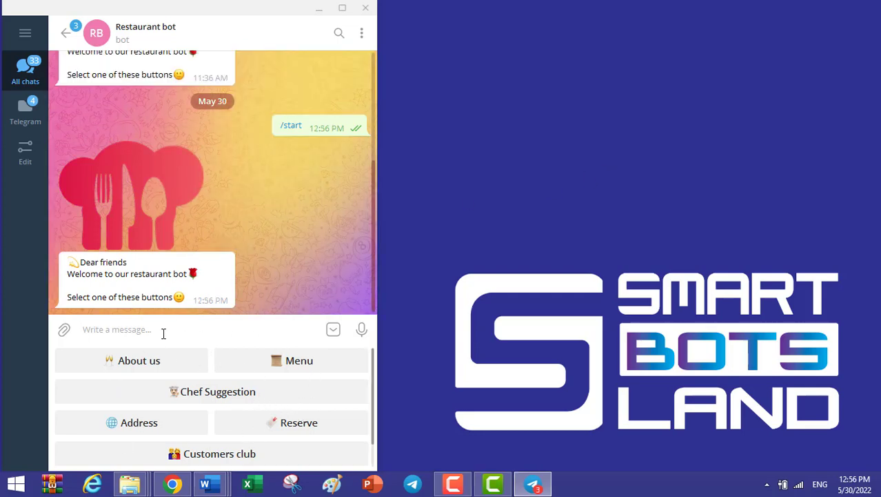
Step: Get the Restaurant bot's address and contact reply, review it, then request the Menu
{"action": "left_click", "coordinate": [145, 426]}
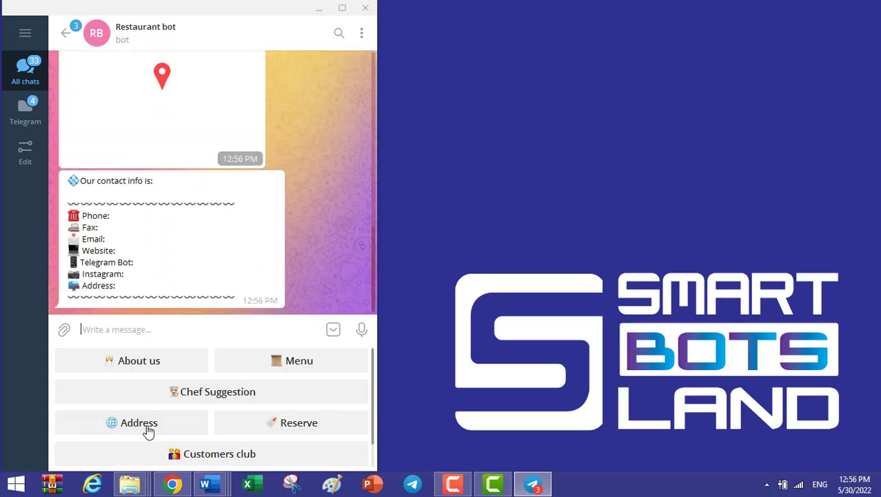
{"action": "scroll", "coordinate": [232, 169], "scroll_direction": "up", "scroll_amount": 2}
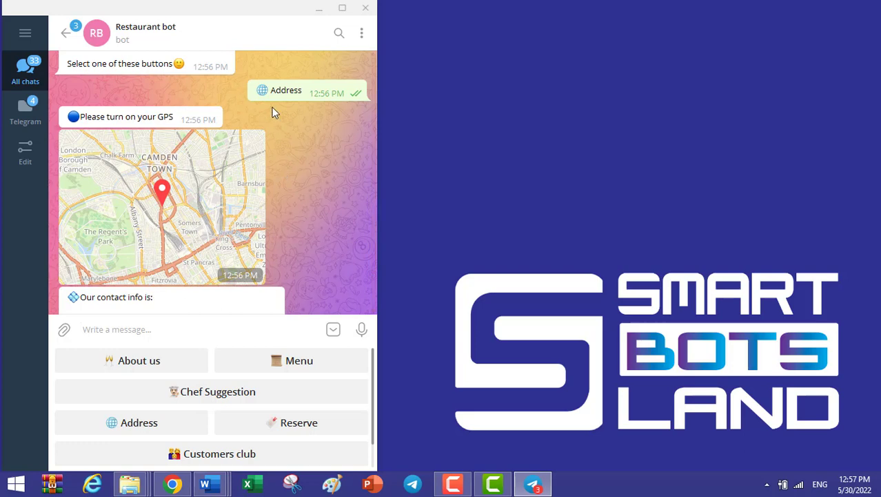
{"action": "scroll", "coordinate": [221, 127], "scroll_direction": "down", "scroll_amount": 3}
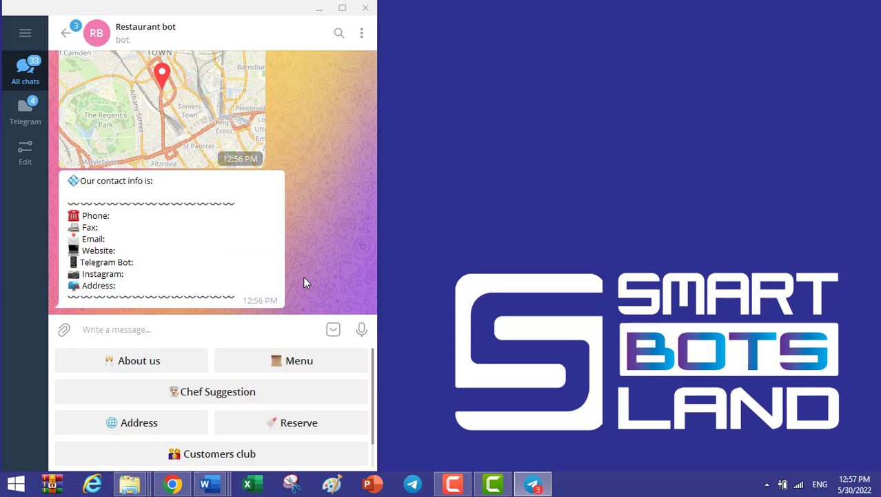
{"action": "left_click", "coordinate": [295, 360]}
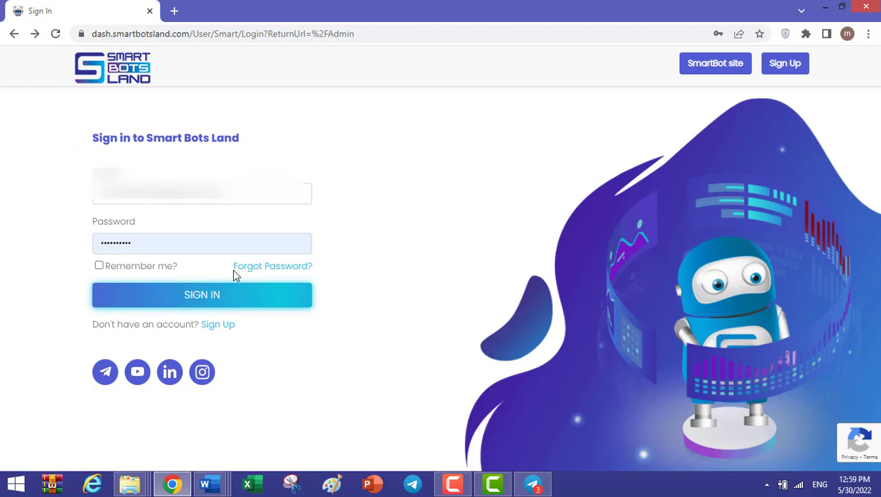
Step: Sign in to the Smart Bots Land dashboard and begin a new basic button
{"action": "left_click", "coordinate": [222, 296]}
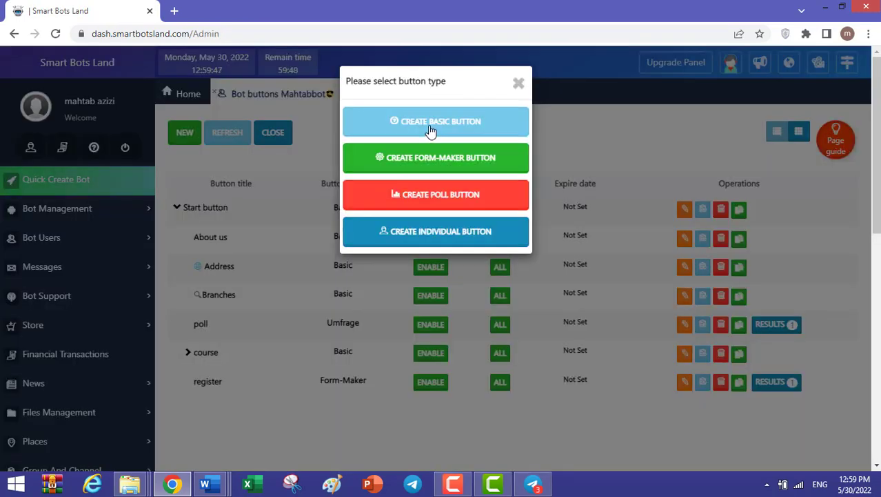
{"action": "left_click", "coordinate": [430, 131]}
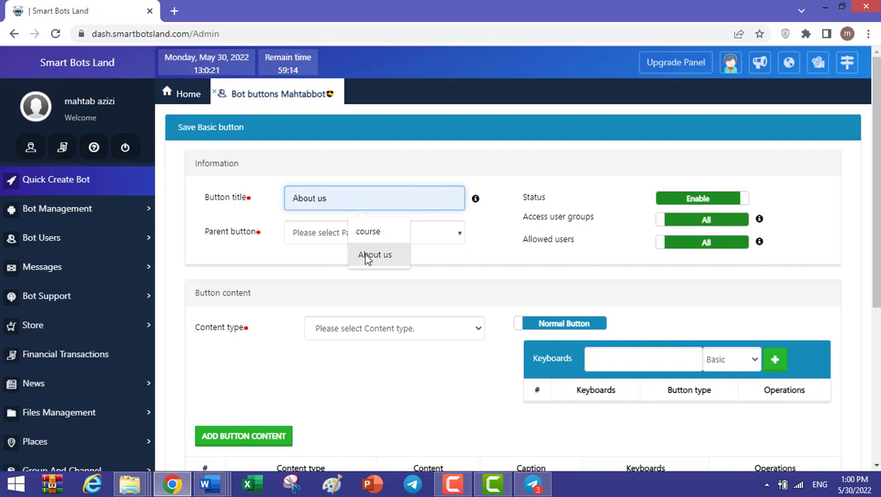
Step: Title the button 'About us', set its parent to Start button, and allow only Registered users
{"action": "left_click", "coordinate": [378, 254]}
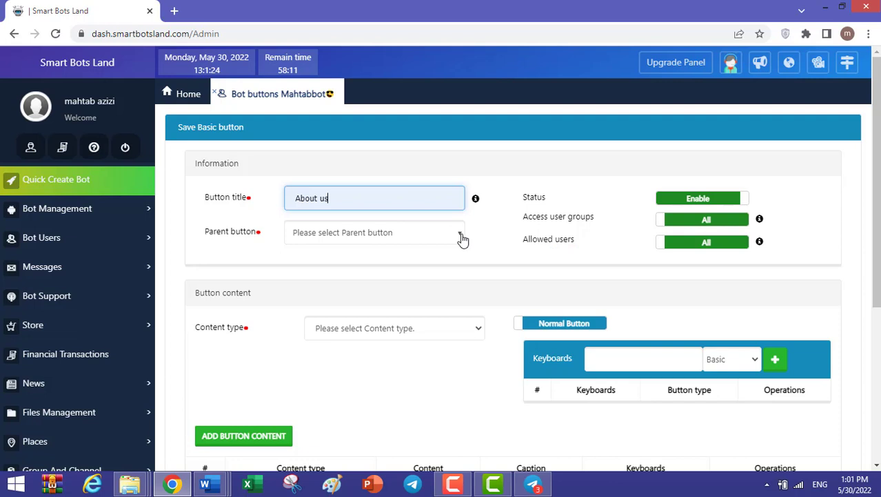
{"action": "left_click", "coordinate": [462, 238]}
{"action": "left_click", "coordinate": [437, 260]}
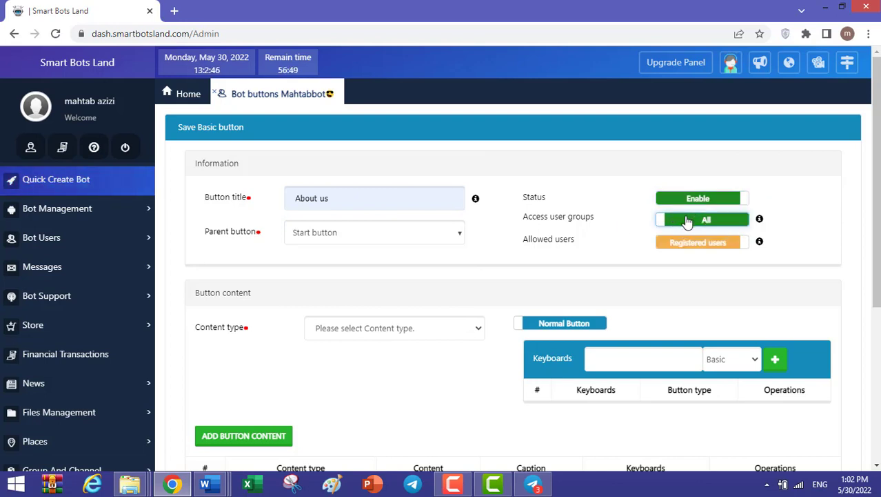
{"action": "left_click", "coordinate": [683, 219]}
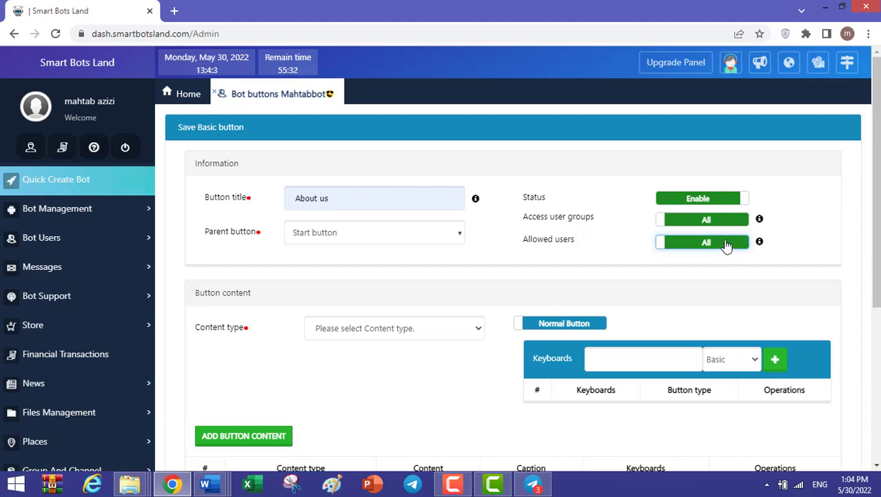
{"action": "left_click", "coordinate": [726, 244]}
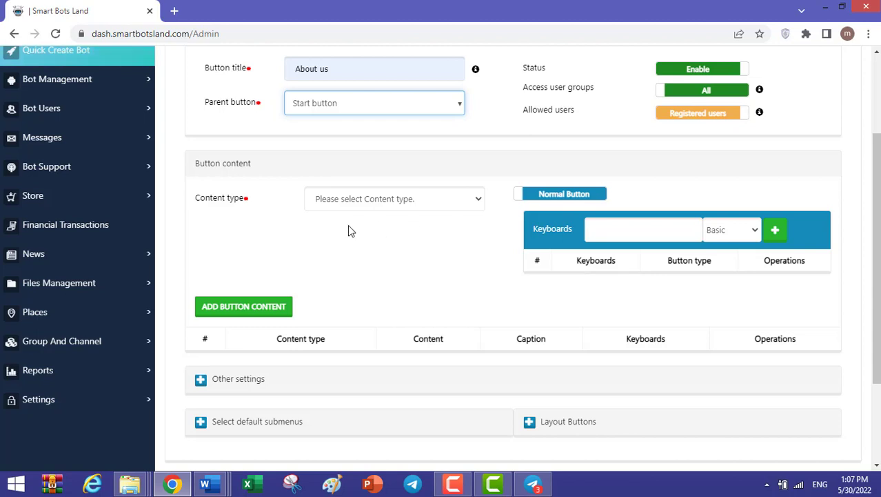
Step: Set the content type to Message with the Starbucks description as content
{"action": "left_click", "coordinate": [480, 200]}
{"action": "left_click", "coordinate": [459, 230]}
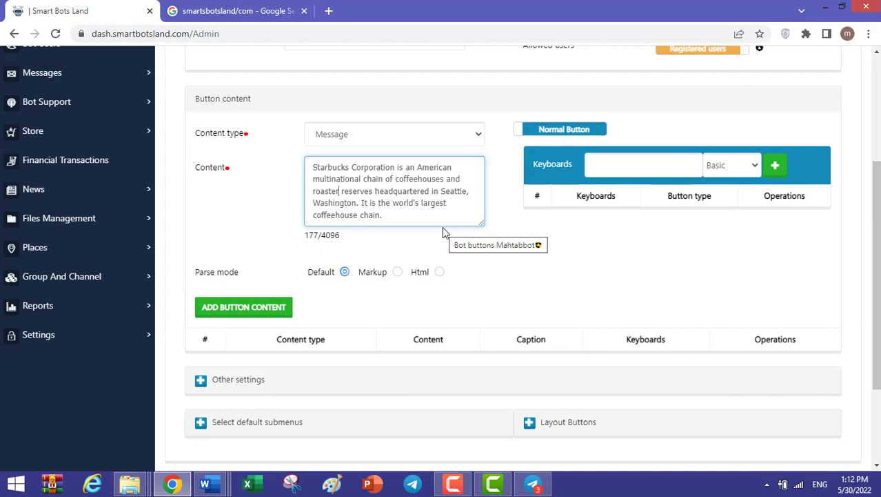
{"action": "scroll", "coordinate": [633, 329], "scroll_direction": "up", "scroll_amount": 1}
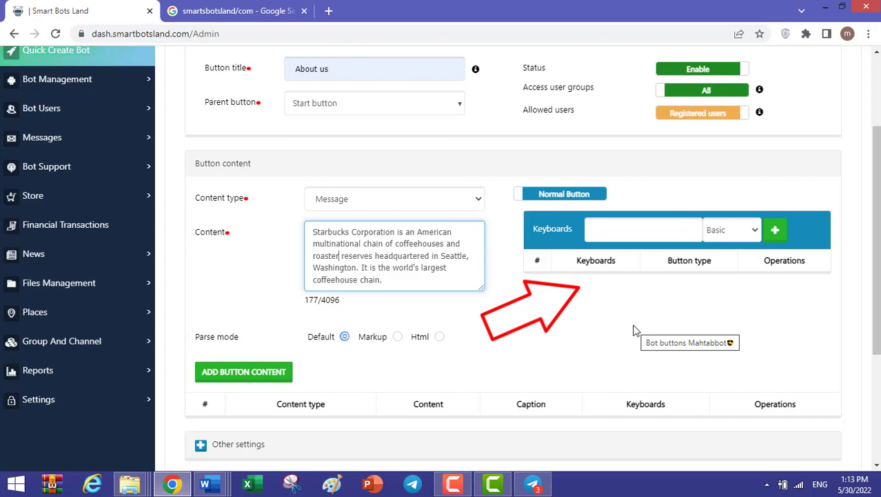
{"action": "scroll", "coordinate": [633, 329], "scroll_direction": "up", "scroll_amount": 1}
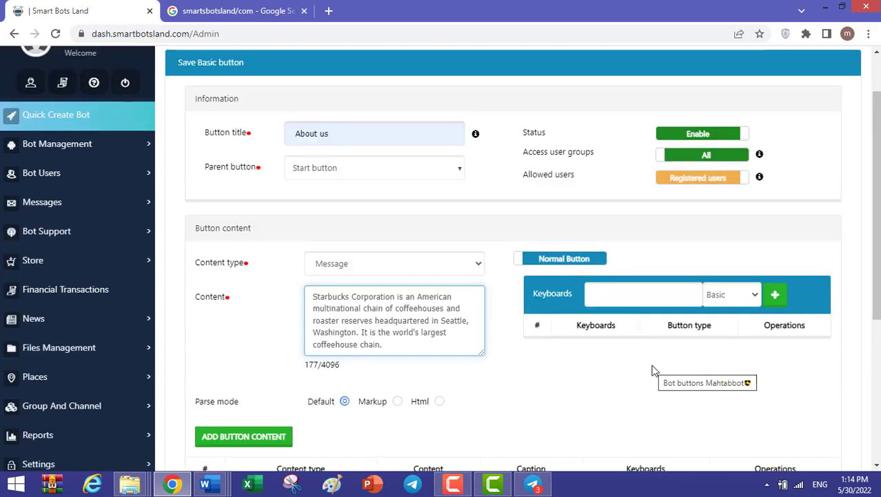
Step: Add a Basic keyboard named 'location' to the message
{"action": "left_click", "coordinate": [647, 296]}
{"action": "type", "text": "location"}
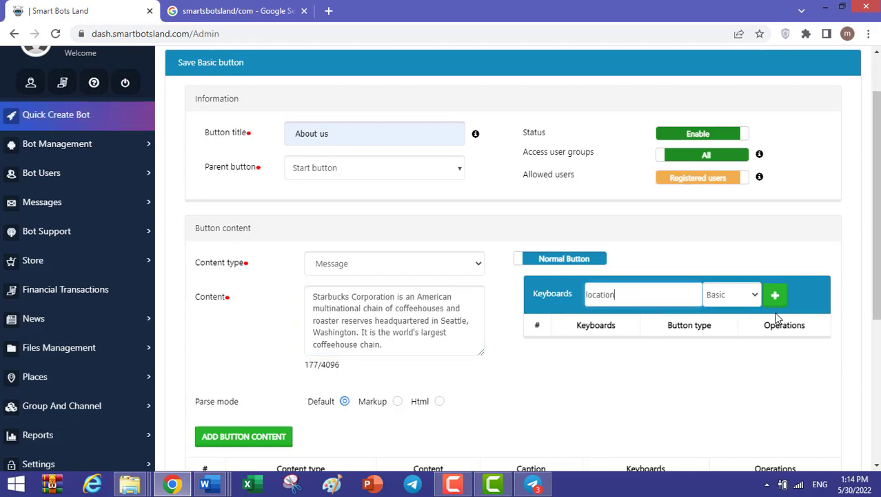
{"action": "scroll", "coordinate": [775, 318], "scroll_direction": "down", "scroll_amount": 1}
{"action": "left_click", "coordinate": [776, 232]}
{"action": "scroll", "coordinate": [677, 229], "scroll_direction": "down", "scroll_amount": 1}
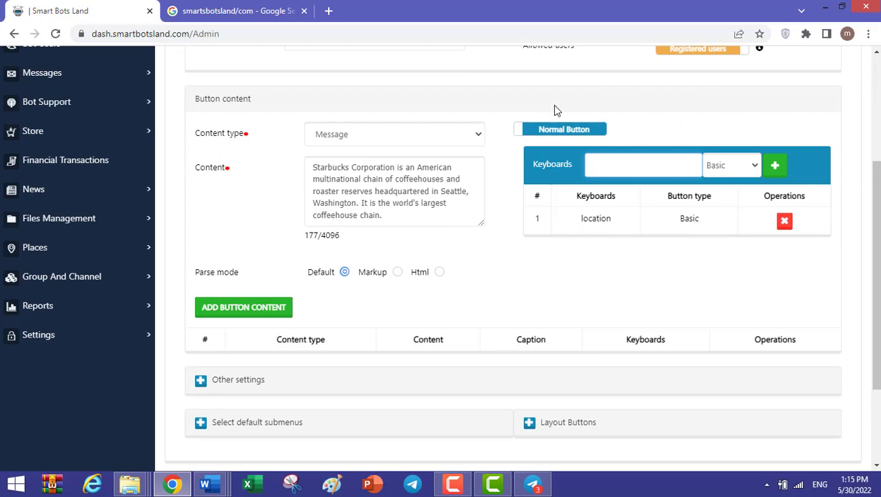
{"action": "left_click", "coordinate": [574, 131]}
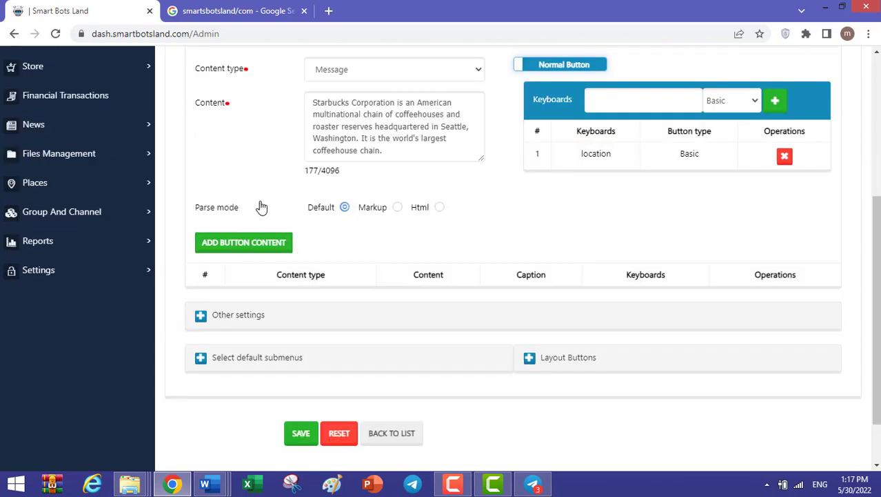
Step: Add the Starbucks message, then an office photo captioned 'This is the building of our company'
{"action": "left_click", "coordinate": [249, 245]}
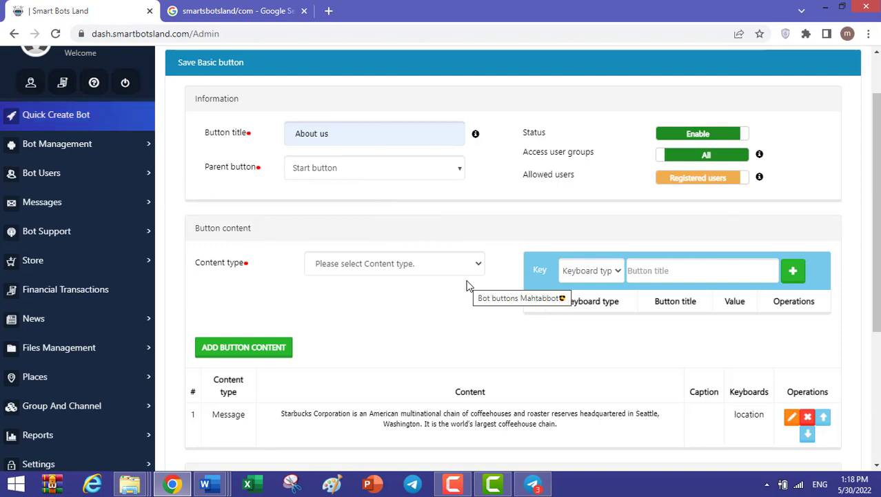
{"action": "left_click", "coordinate": [479, 262]}
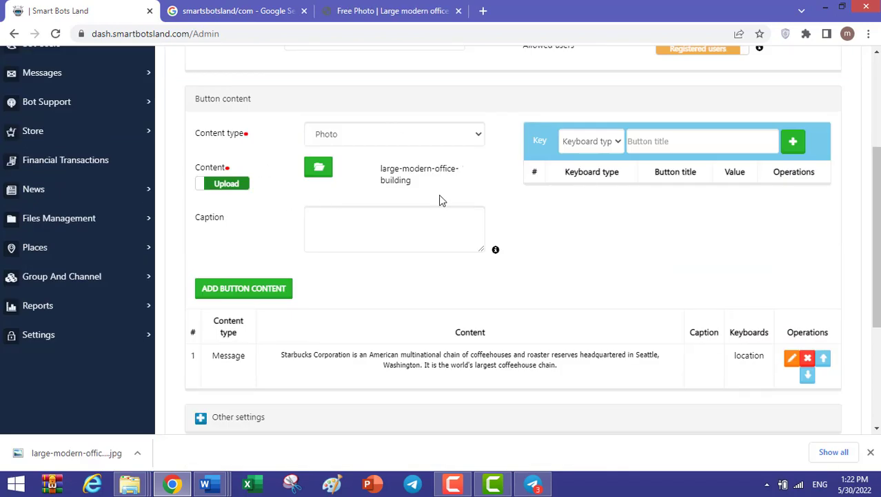
{"action": "left_click", "coordinate": [147, 221]}
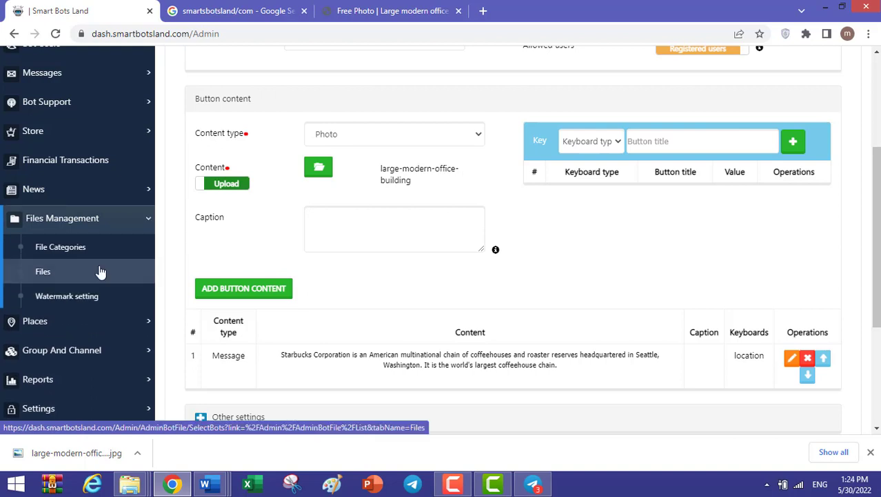
{"action": "left_click", "coordinate": [433, 215]}
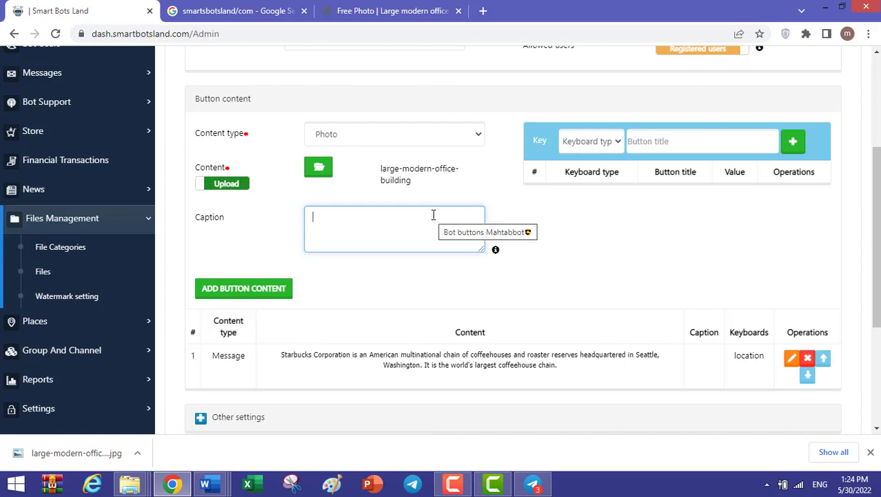
{"action": "type", "text": "This is the building of our company"}
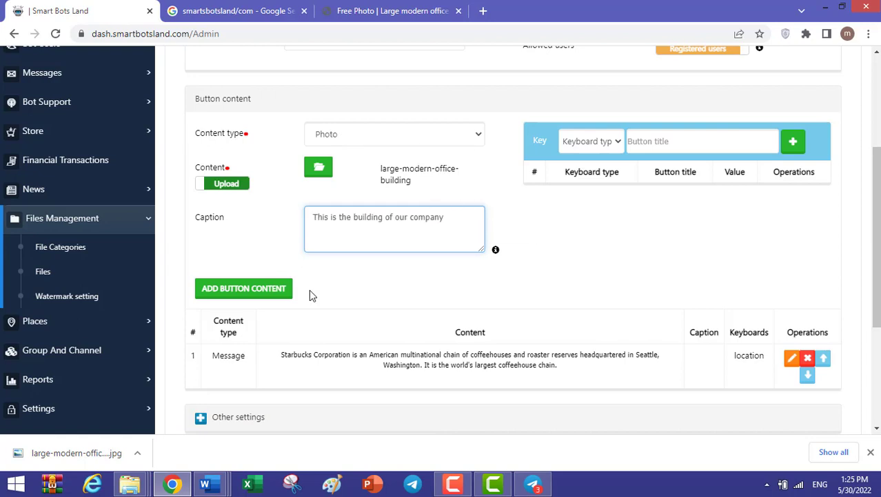
{"action": "left_click", "coordinate": [252, 292]}
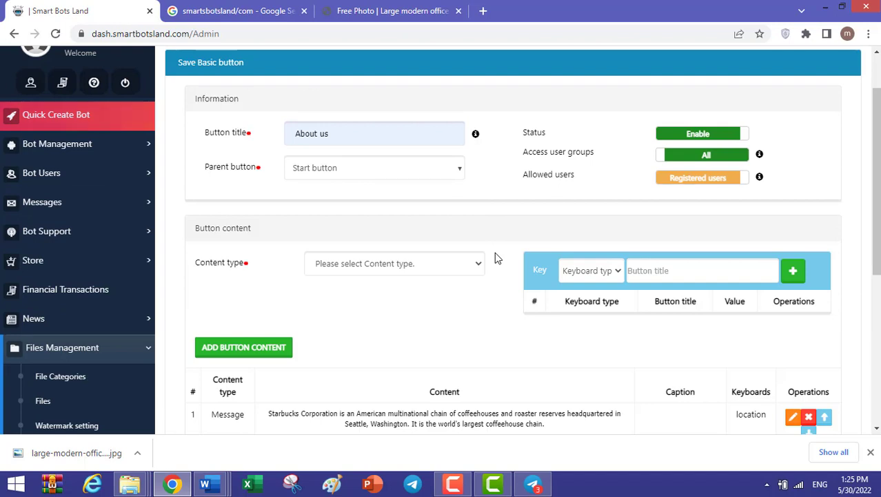
Step: Add a Location content item pinned at Arad Engineering Group
{"action": "left_click", "coordinate": [476, 263]}
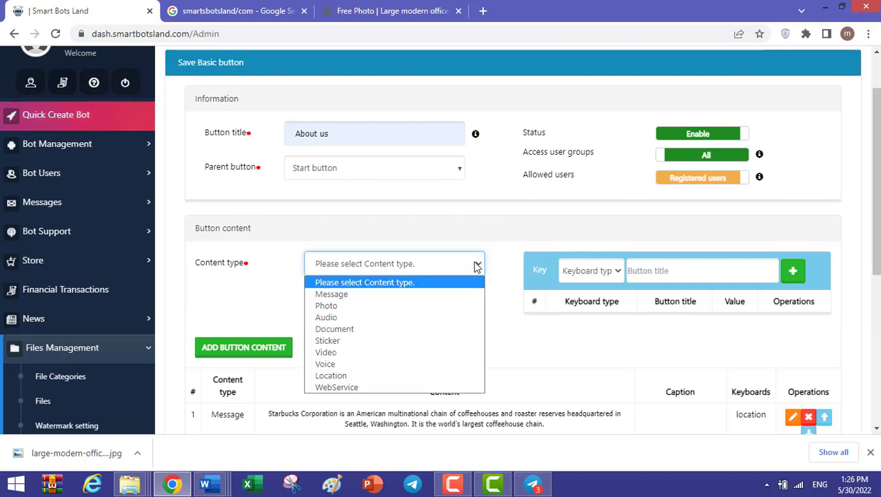
{"action": "left_click", "coordinate": [415, 374]}
{"action": "scroll", "coordinate": [485, 243], "scroll_direction": "down", "scroll_amount": 3}
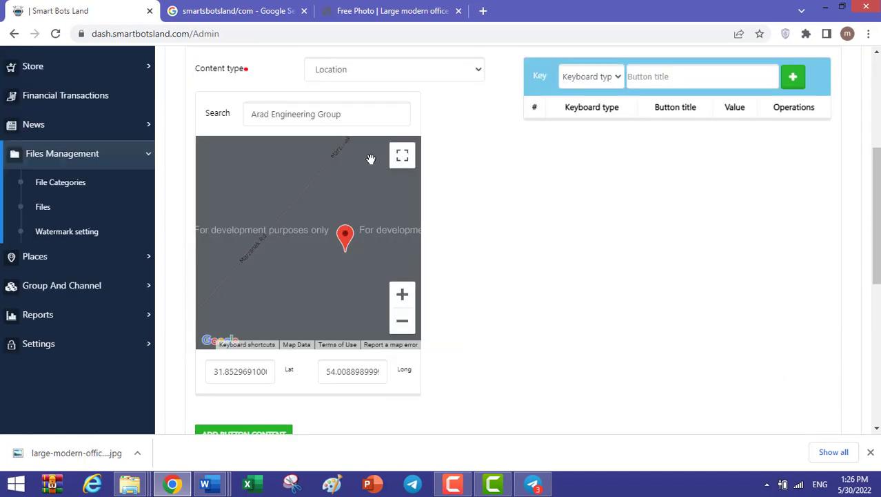
{"action": "scroll", "coordinate": [526, 256], "scroll_direction": "down", "scroll_amount": 1}
{"action": "scroll", "coordinate": [524, 255], "scroll_direction": "down", "scroll_amount": 2}
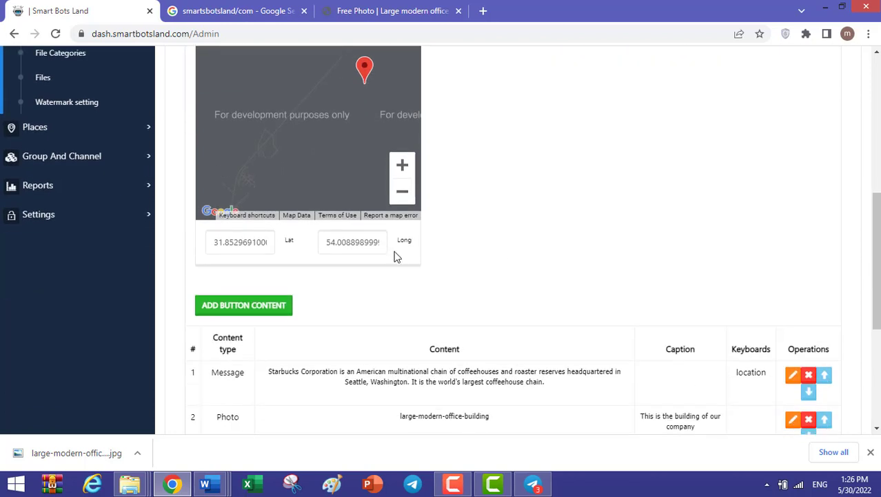
{"action": "left_click", "coordinate": [262, 305]}
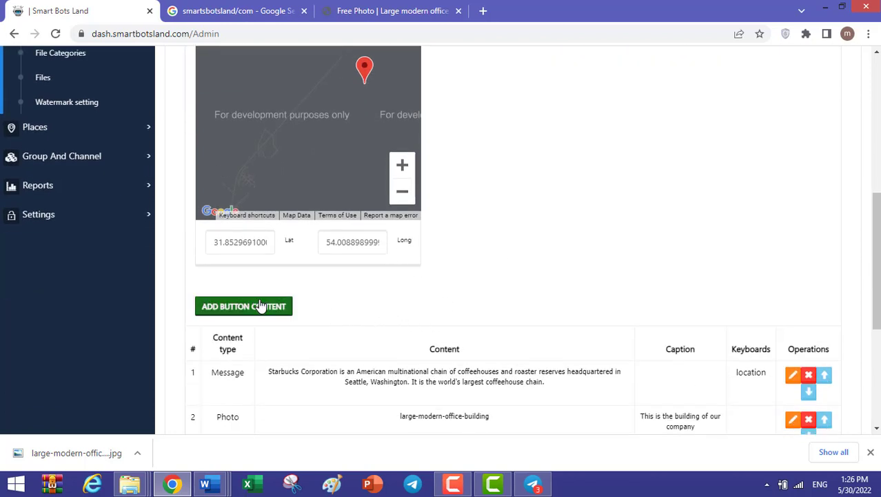
{"action": "scroll", "coordinate": [421, 245], "scroll_direction": "down", "scroll_amount": 2}
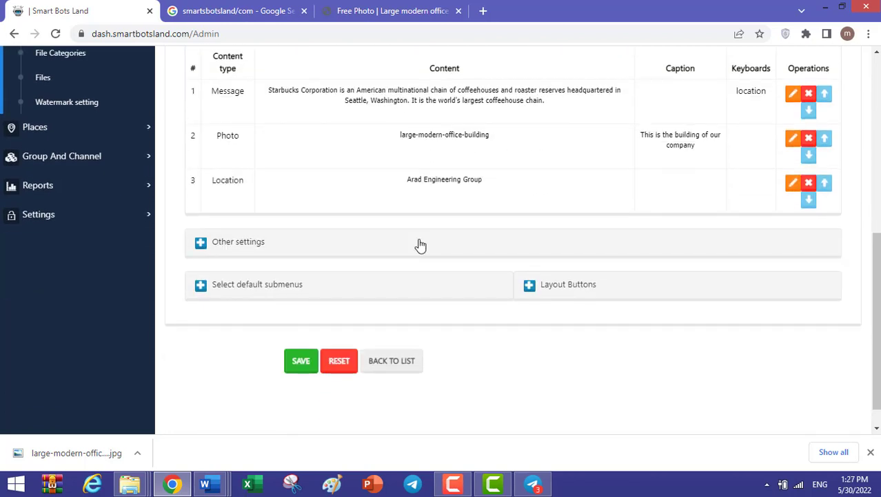
Step: Under Other settings, set button size to Small and enable auto-layout submenus
{"action": "left_click", "coordinate": [421, 245]}
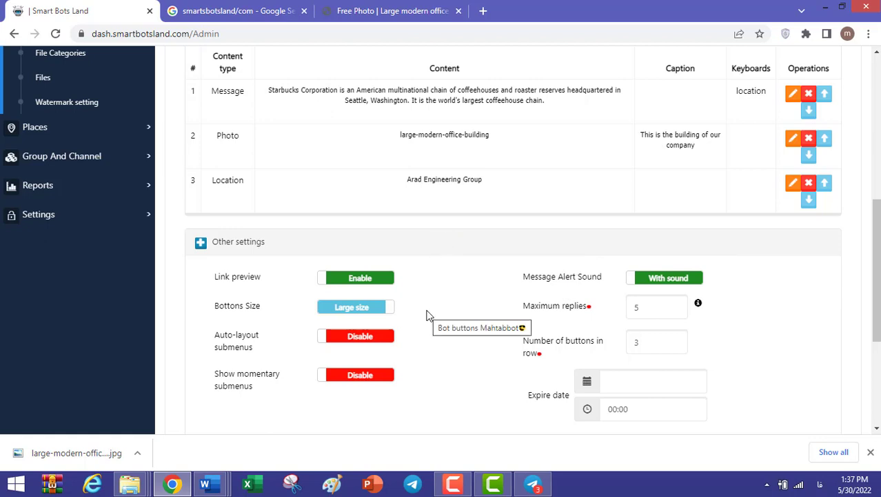
{"action": "left_click", "coordinate": [373, 308]}
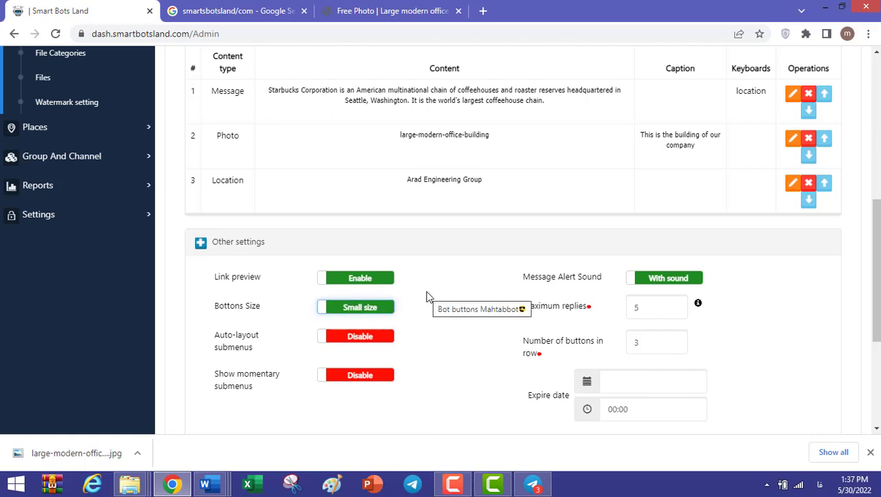
{"action": "left_click", "coordinate": [238, 347]}
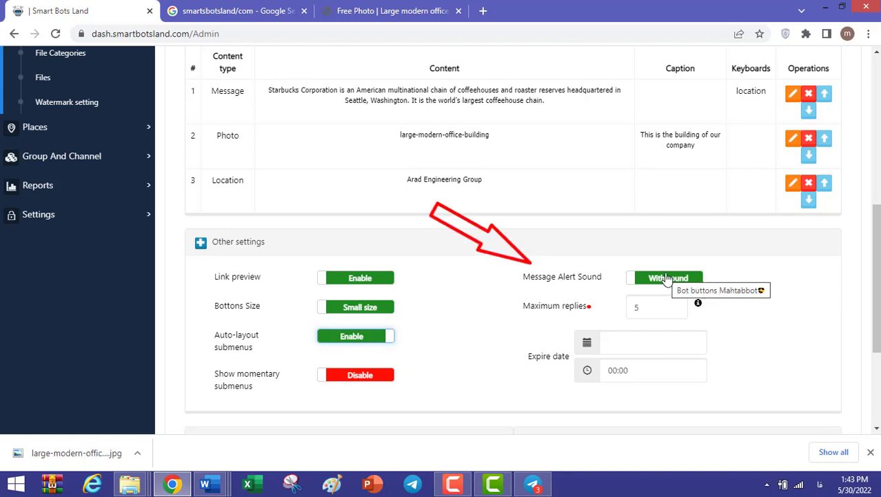
{"action": "left_click", "coordinate": [667, 277]}
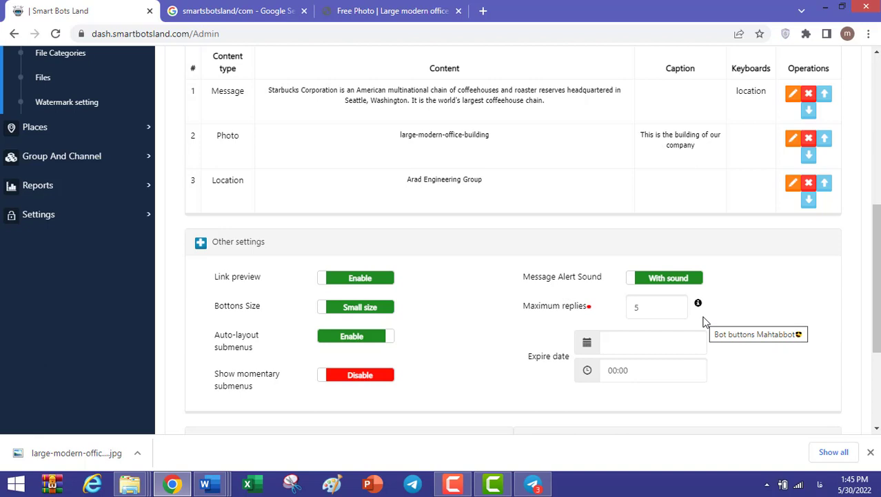
{"action": "scroll", "coordinate": [705, 322], "scroll_direction": "down", "scroll_amount": 1}
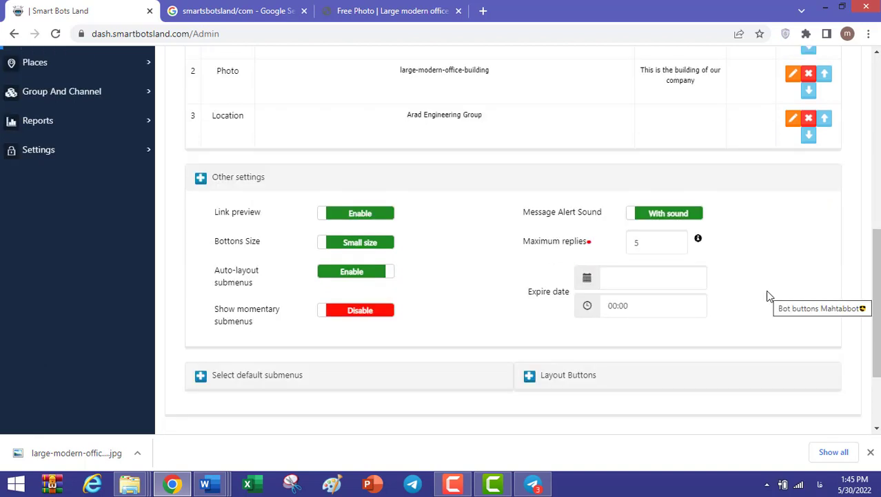
{"action": "scroll", "coordinate": [770, 296], "scroll_direction": "down", "scroll_amount": 1}
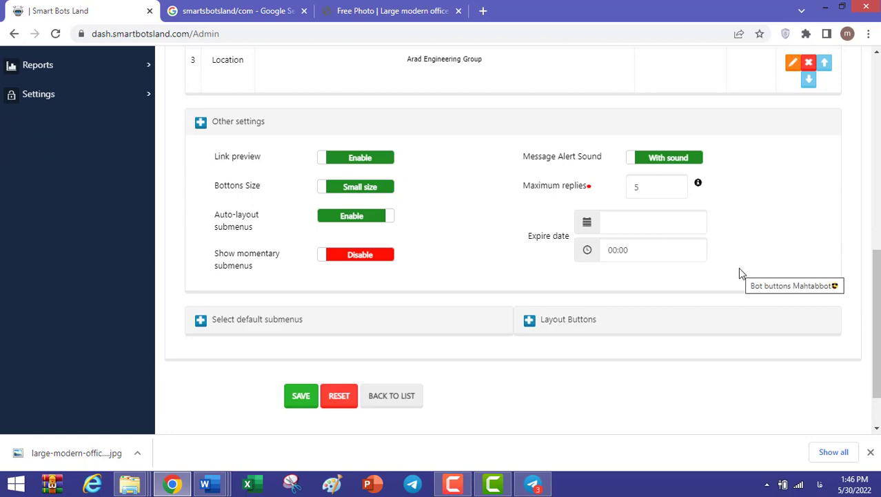
{"action": "scroll", "coordinate": [739, 271], "scroll_direction": "down", "scroll_amount": 1}
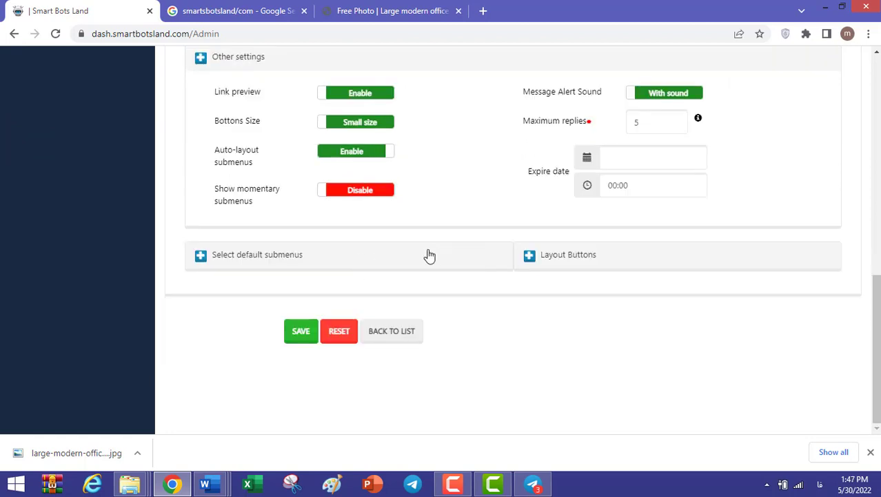
Step: Choose Store as the default submenu and save the About us button
{"action": "left_click", "coordinate": [421, 257]}
{"action": "scroll", "coordinate": [428, 310], "scroll_direction": "down", "scroll_amount": 1}
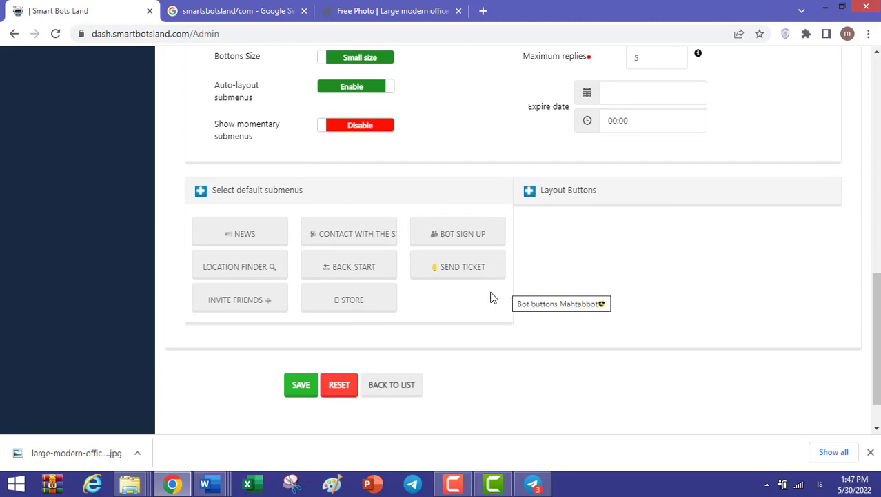
{"action": "scroll", "coordinate": [493, 297], "scroll_direction": "up", "scroll_amount": 4}
{"action": "scroll", "coordinate": [76, 248], "scroll_direction": "down", "scroll_amount": 1}
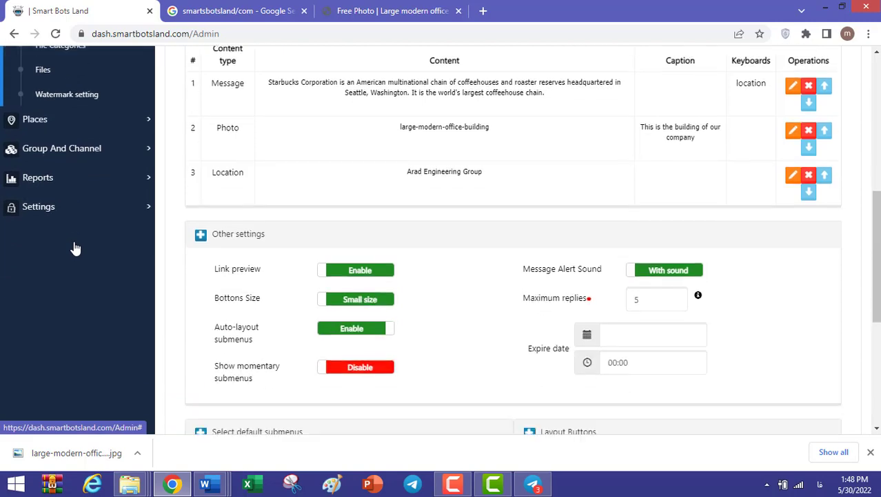
{"action": "scroll", "coordinate": [76, 249], "scroll_direction": "down", "scroll_amount": 4}
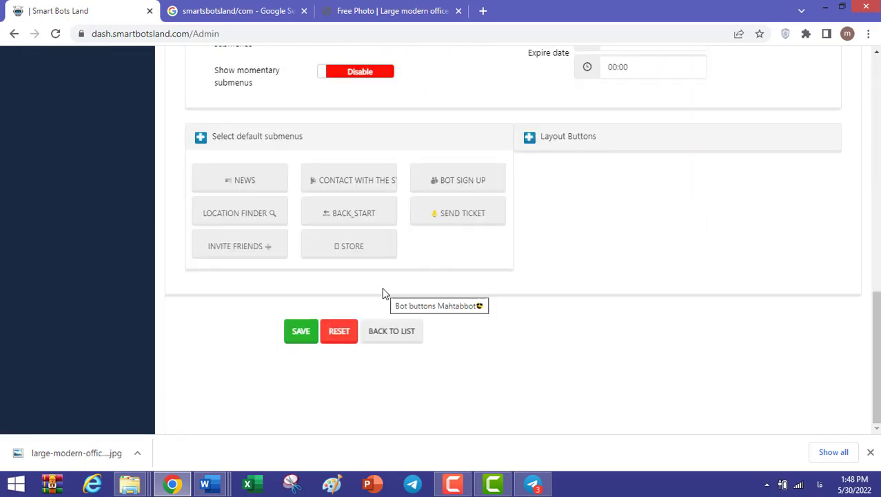
{"action": "left_click", "coordinate": [349, 251]}
{"action": "scroll", "coordinate": [350, 252], "scroll_direction": "up", "scroll_amount": 5}
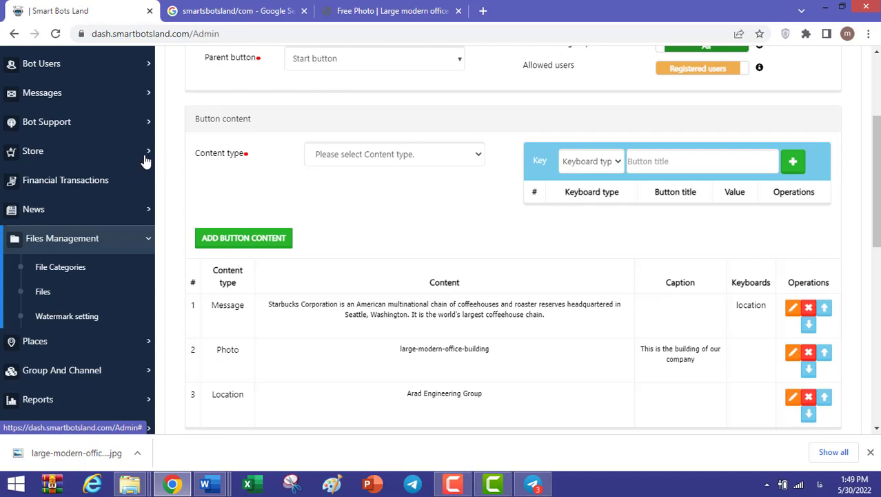
{"action": "scroll", "coordinate": [743, 161], "scroll_direction": "down", "scroll_amount": 10}
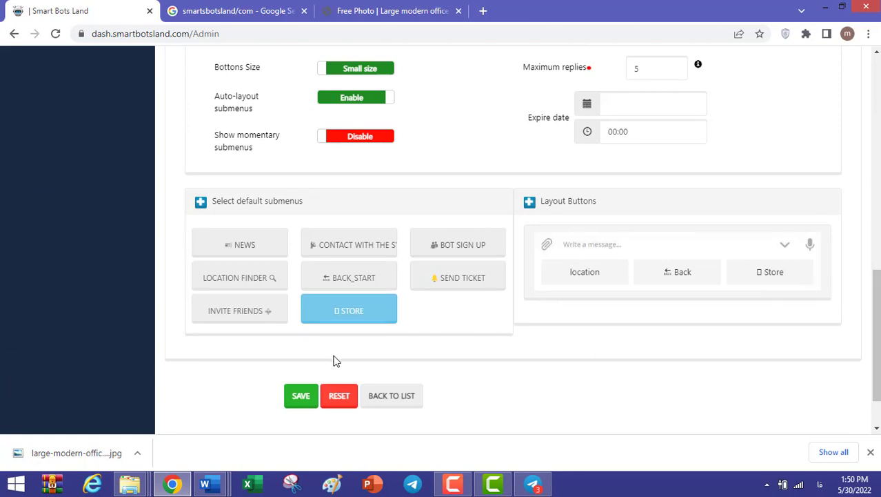
{"action": "left_click", "coordinate": [291, 385]}
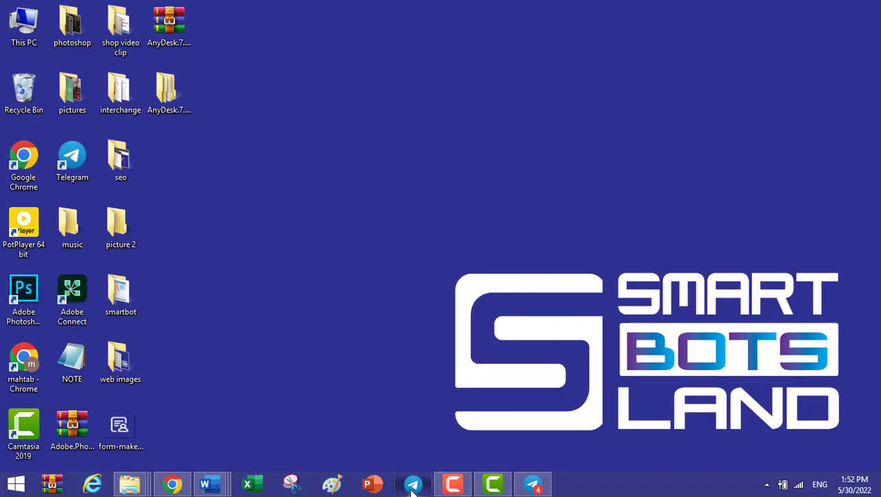
Step: In the Telegram bot chat, send About us and then request About US
{"action": "left_click", "coordinate": [412, 484]}
{"action": "type", "text": "/"}
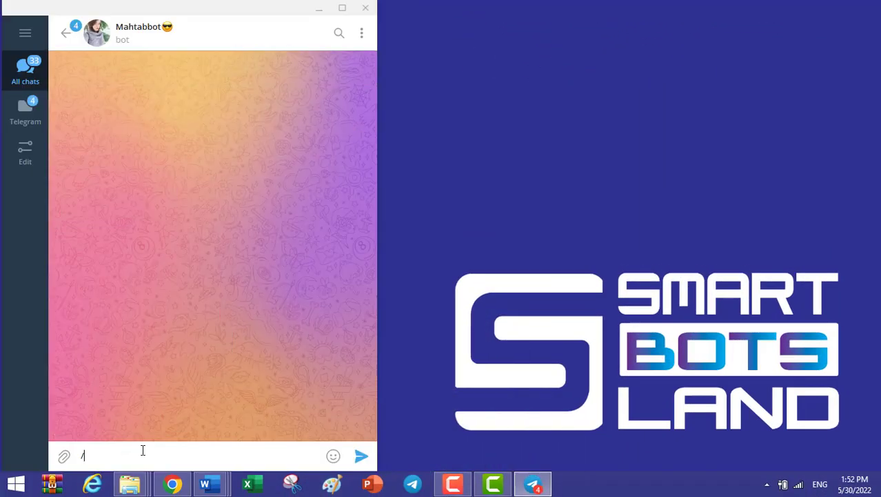
{"action": "key", "text": "BackSpace"}
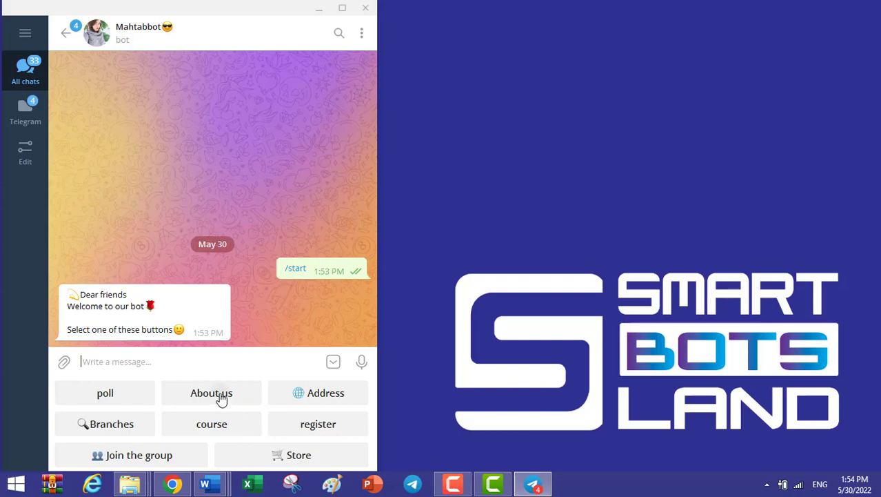
{"action": "left_click", "coordinate": [221, 400]}
{"action": "left_click", "coordinate": [299, 413]}
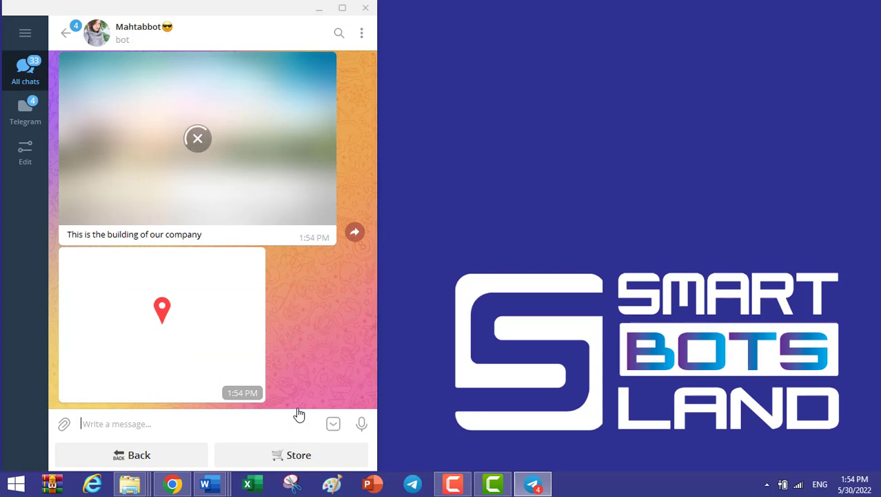
Step: React with 👍 to the bot's building photo
{"action": "scroll", "coordinate": [286, 236], "scroll_direction": "up", "scroll_amount": 2}
{"action": "scroll", "coordinate": [308, 364], "scroll_direction": "down", "scroll_amount": 1}
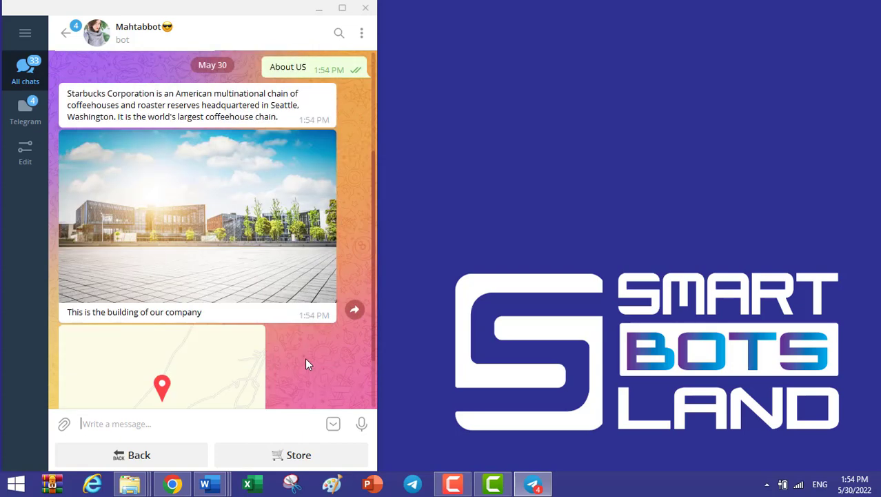
{"action": "double_click", "coordinate": [245, 285]}
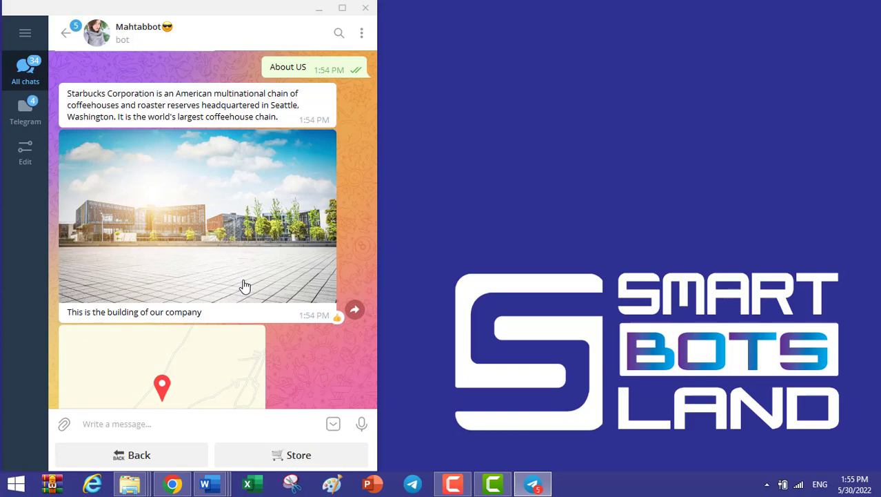